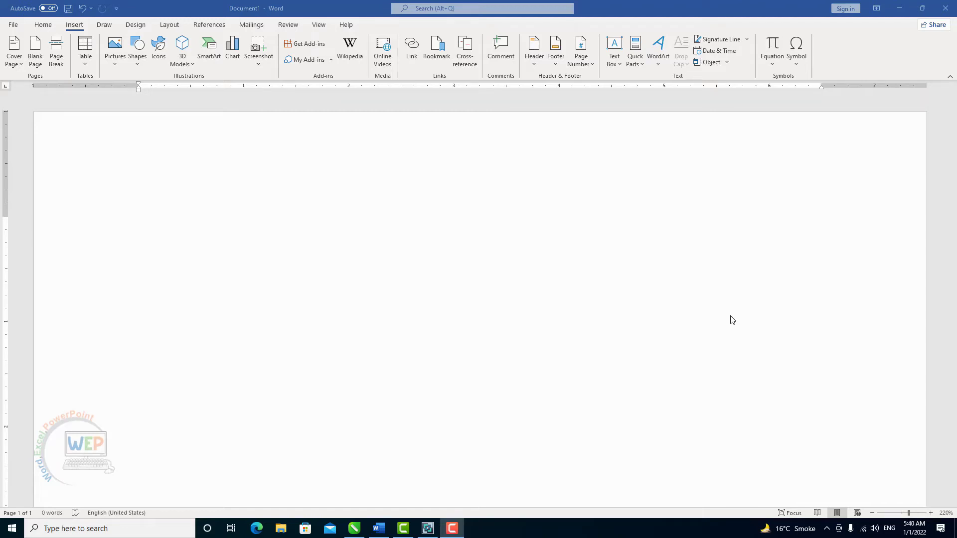
Insert a blank table with 7 columns and 6 rows through the Insert Table dialog.
{"action": "left_click", "coordinate": [731, 316]}
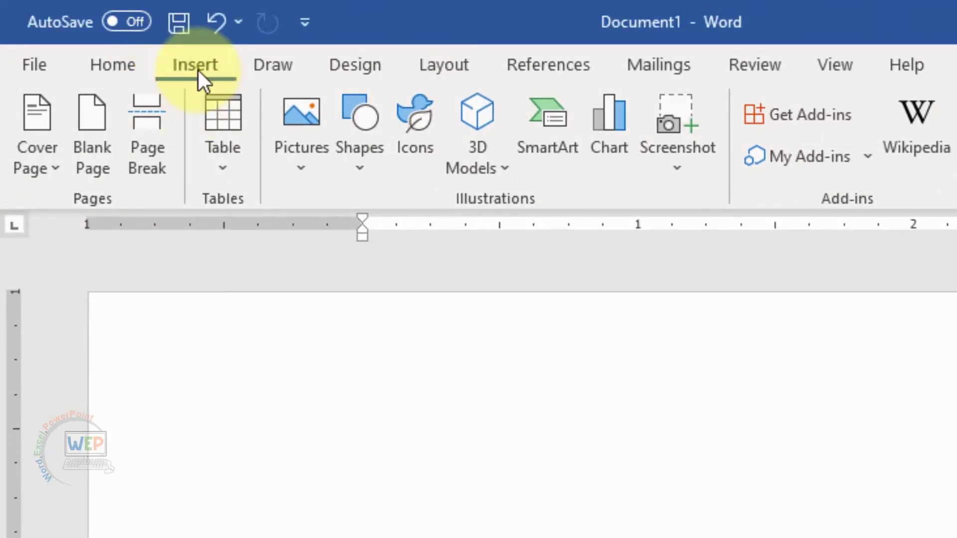
{"action": "left_click", "coordinate": [233, 173]}
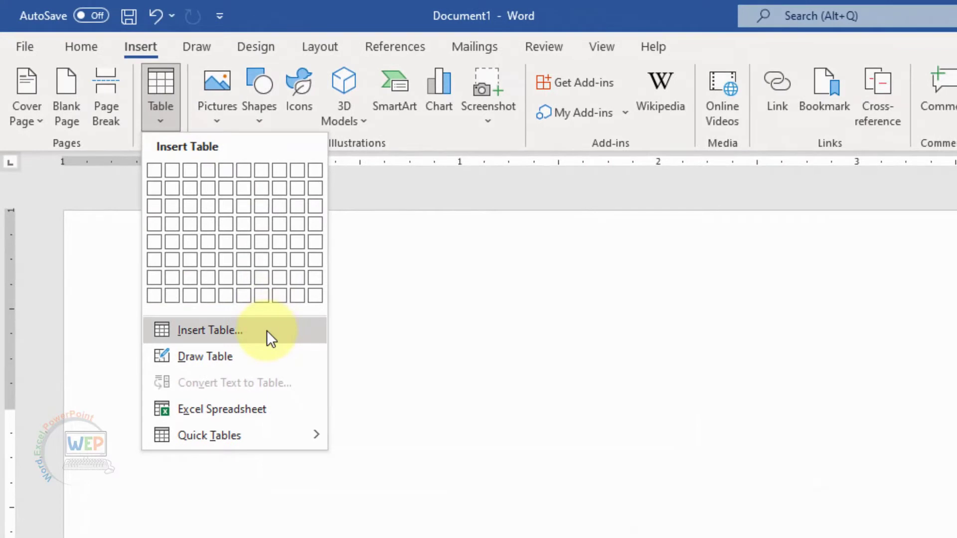
{"action": "left_click", "coordinate": [267, 330]}
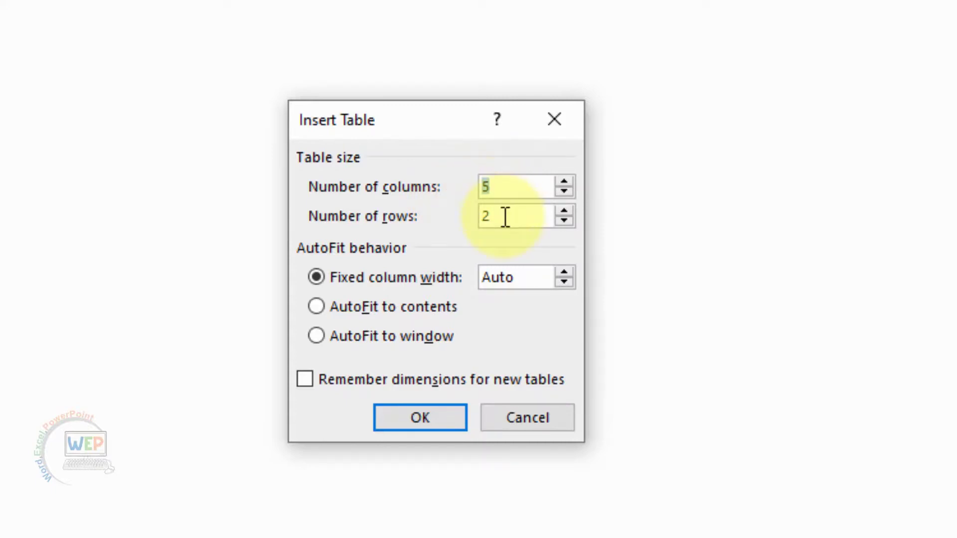
{"action": "type", "text": "7"}
{"action": "type", "text": "6"}
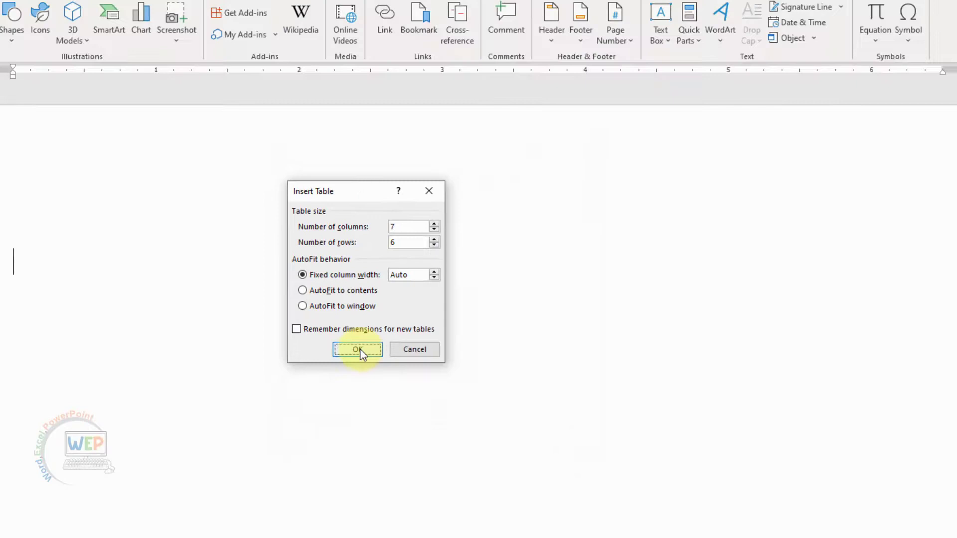
{"action": "left_click", "coordinate": [359, 351]}
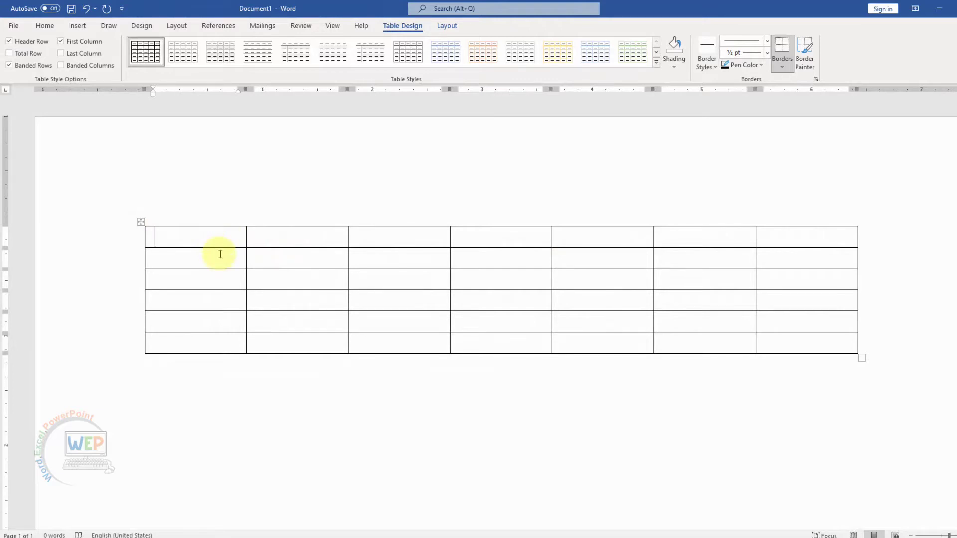
Type Sun, Mon, Tue, Wed, Thu, Fri, sat across the first row, then select the table.
{"action": "type", "text": "sun"}
{"action": "key", "text": "Tab"}
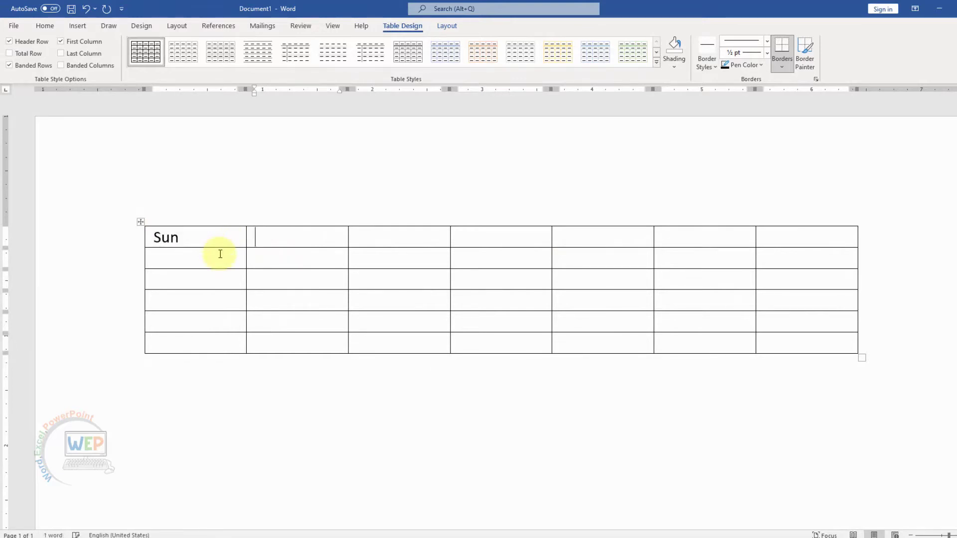
{"action": "type", "text": "Mon\tTue\tWed\tThu\tFri\tsat"}
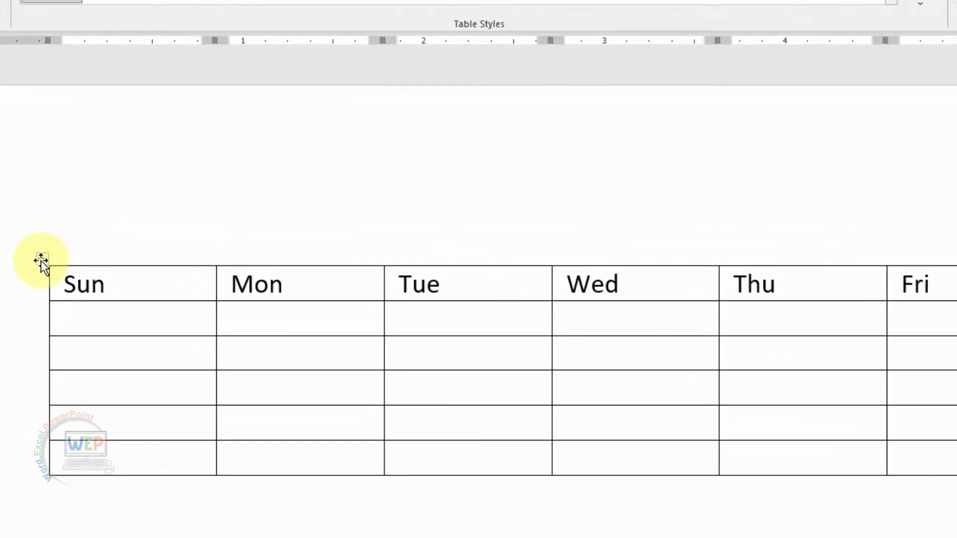
{"action": "left_click", "coordinate": [41, 256]}
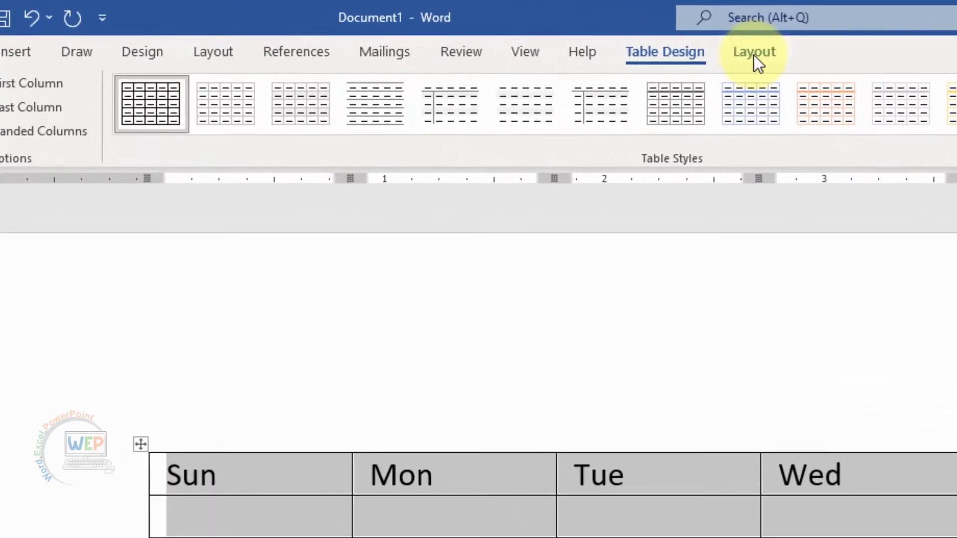
Apply AutoFit to Contents so each column hugs its weekday name.
{"action": "left_click", "coordinate": [761, 54]}
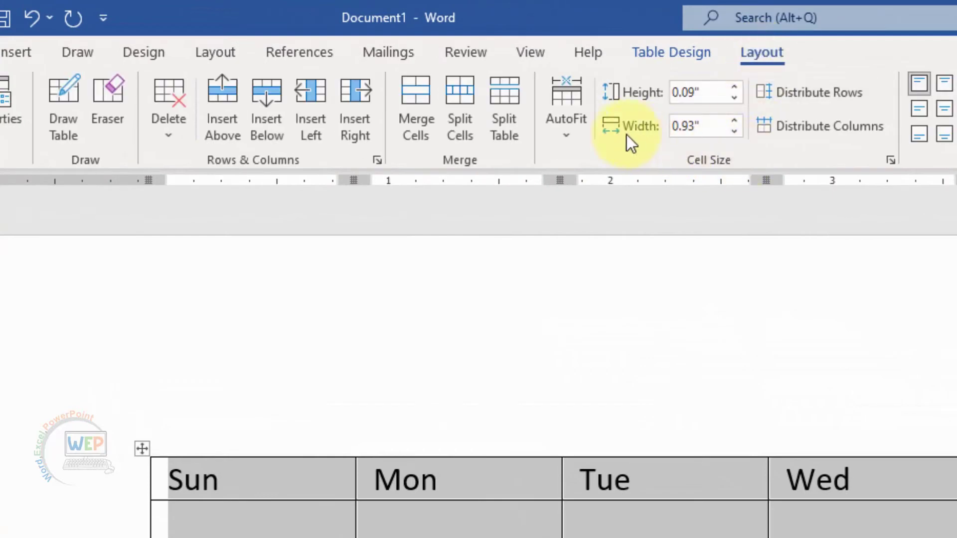
{"action": "left_click", "coordinate": [569, 142]}
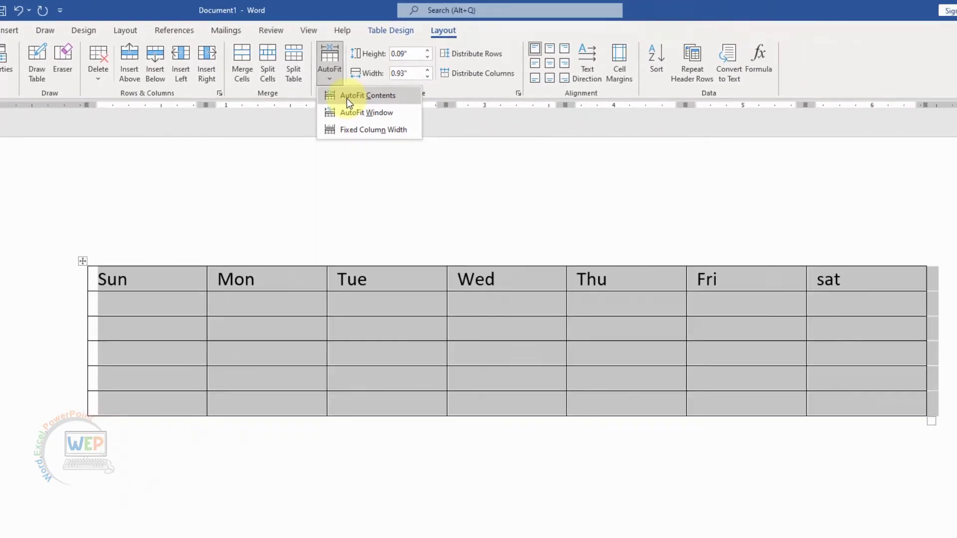
{"action": "left_click", "coordinate": [594, 167]}
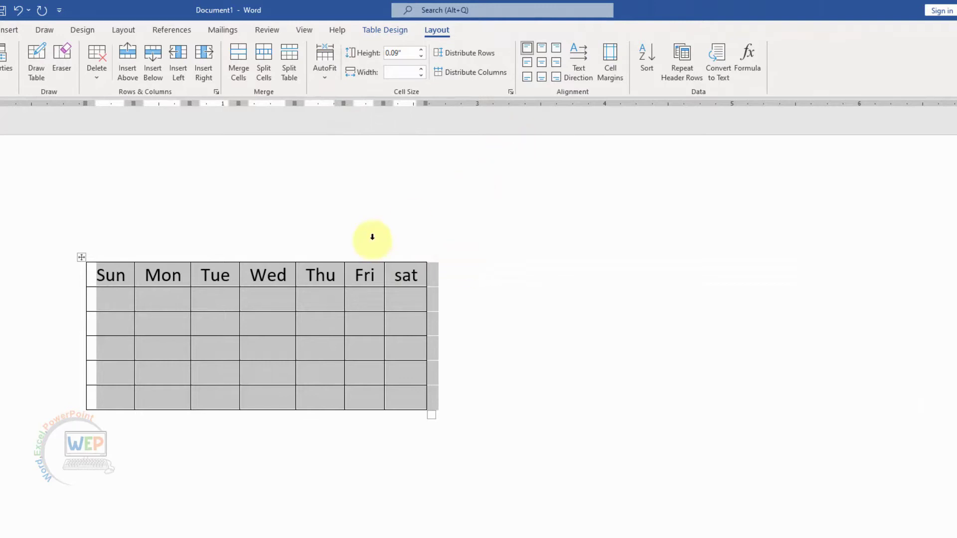
{"action": "key", "text": "ctrl+z"}
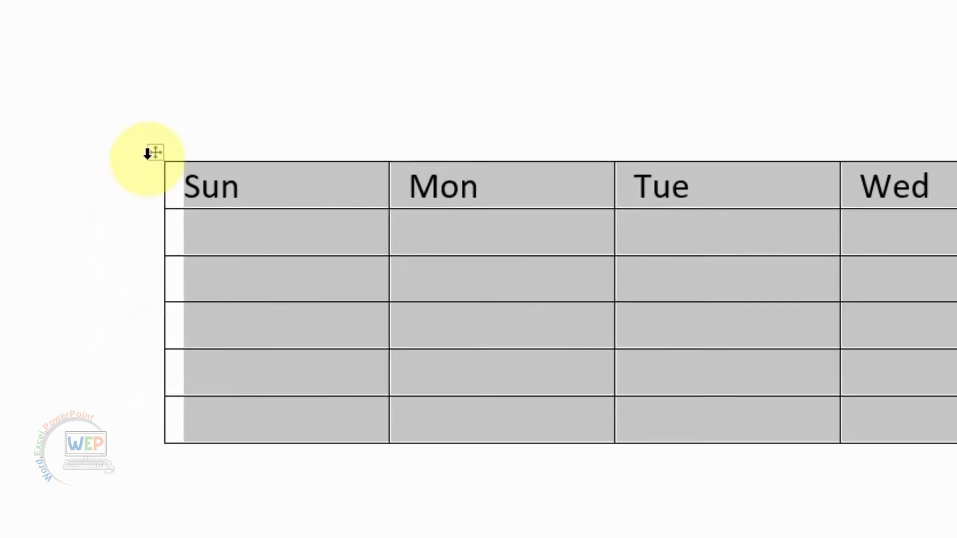
{"action": "left_click", "coordinate": [157, 149]}
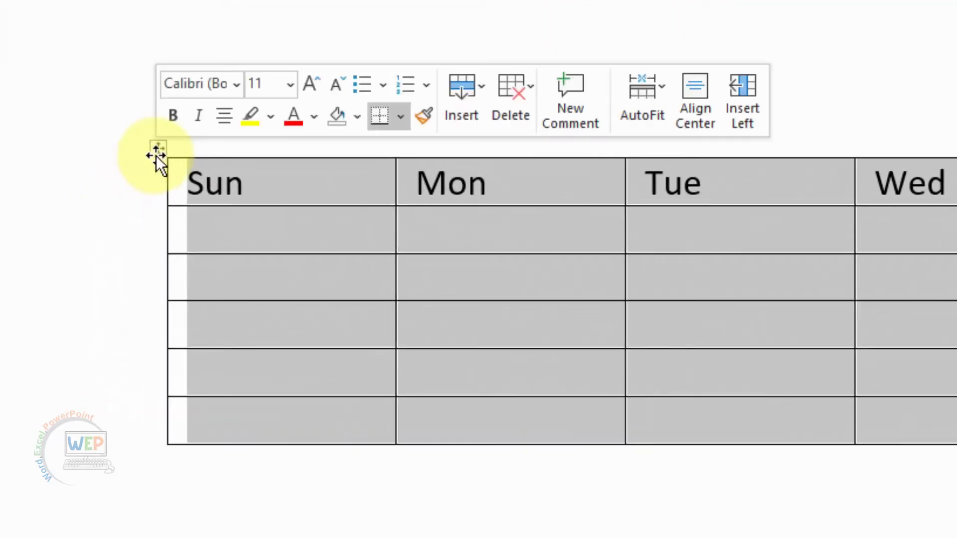
{"action": "right_click", "coordinate": [519, 232]}
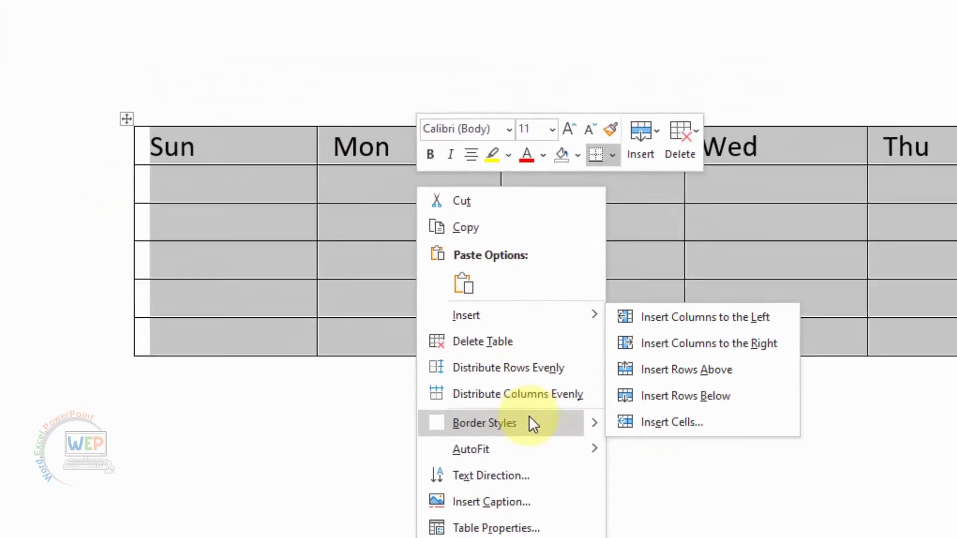
{"action": "mouse_move", "coordinate": [449, 396]}
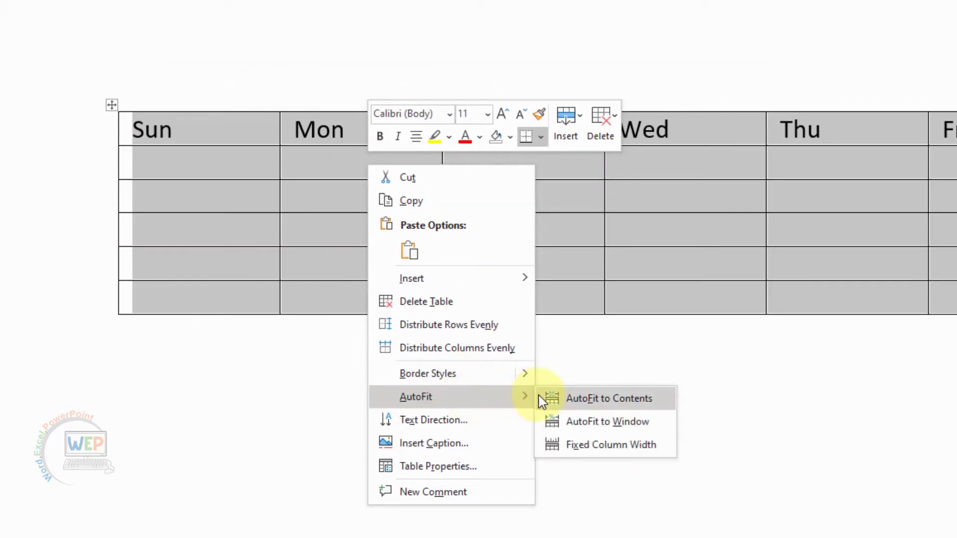
{"action": "left_click", "coordinate": [575, 408]}
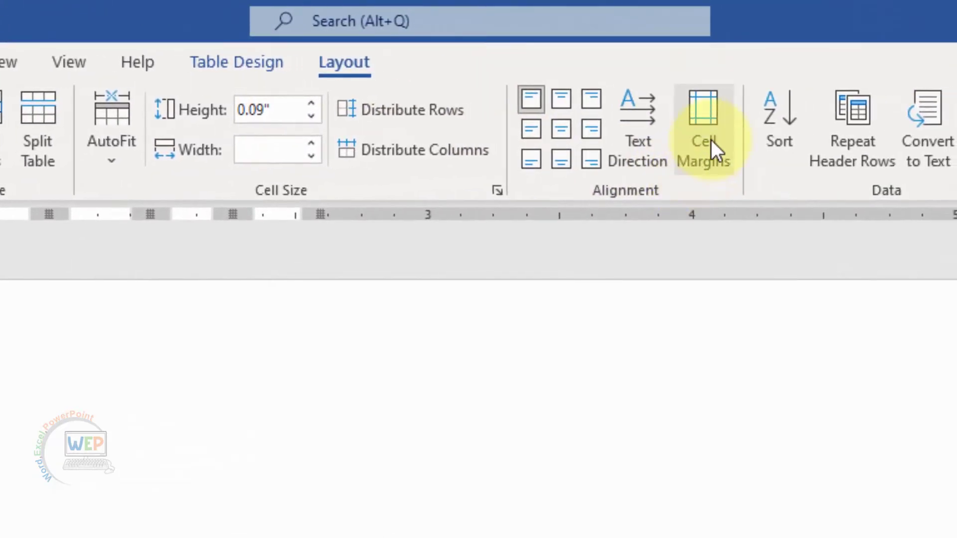
Enable 0.05 spacing between cells, then select the Sun–sat header row.
{"action": "left_click", "coordinate": [711, 143]}
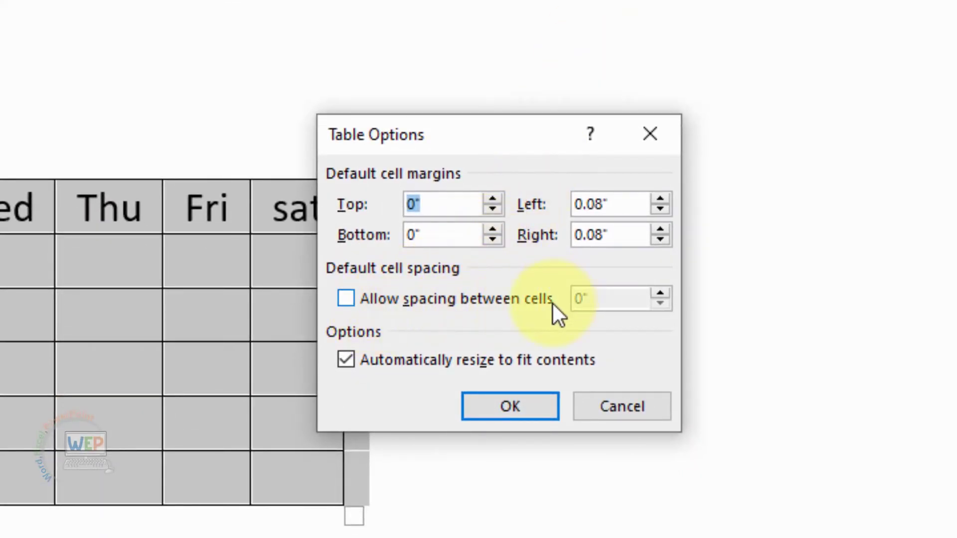
{"action": "left_click", "coordinate": [348, 298]}
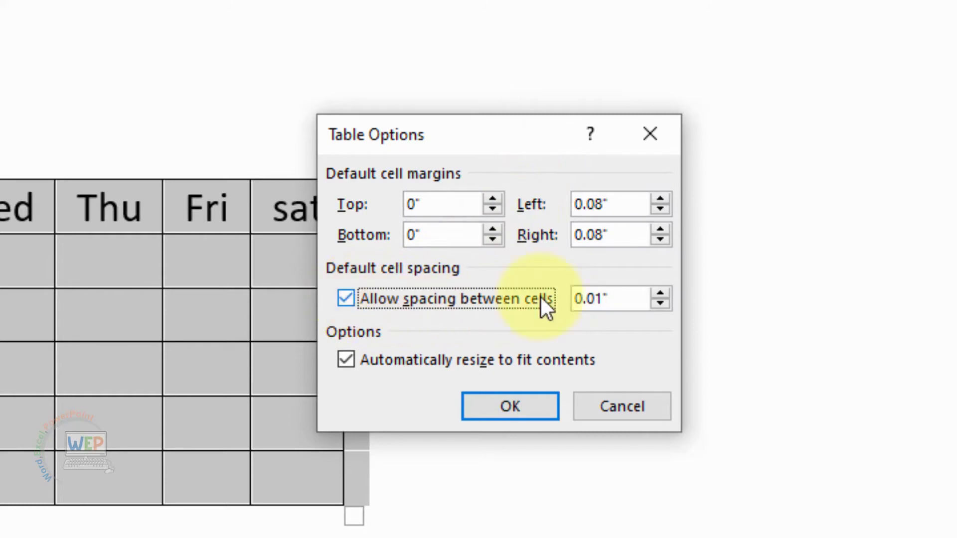
{"action": "left_click_drag", "start_coordinate": [612, 299], "coordinate": [598, 299]}
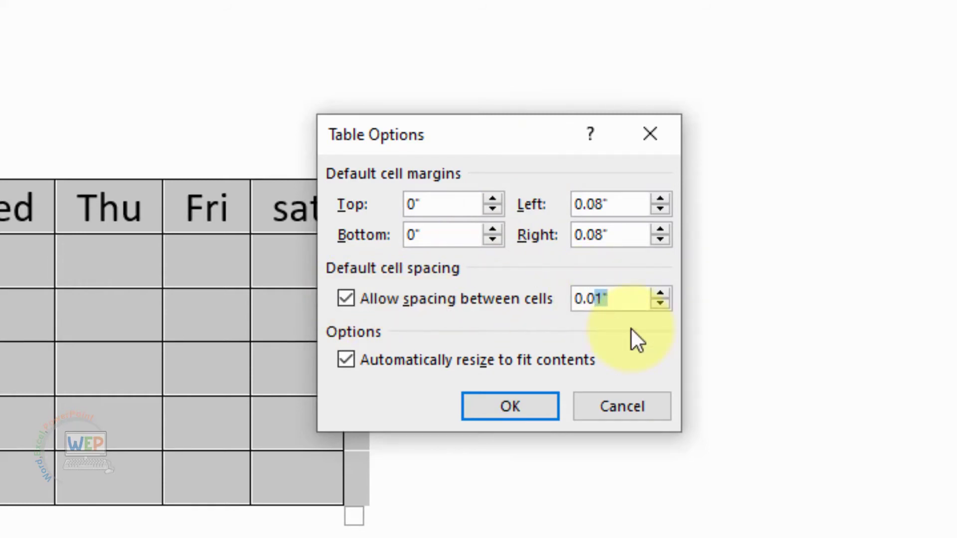
{"action": "type", "text": "5"}
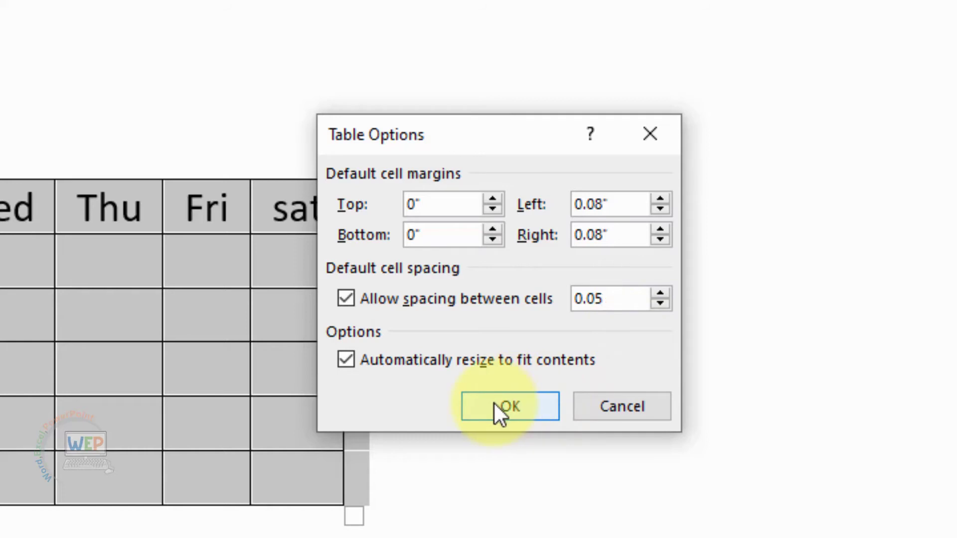
{"action": "left_click", "coordinate": [496, 406]}
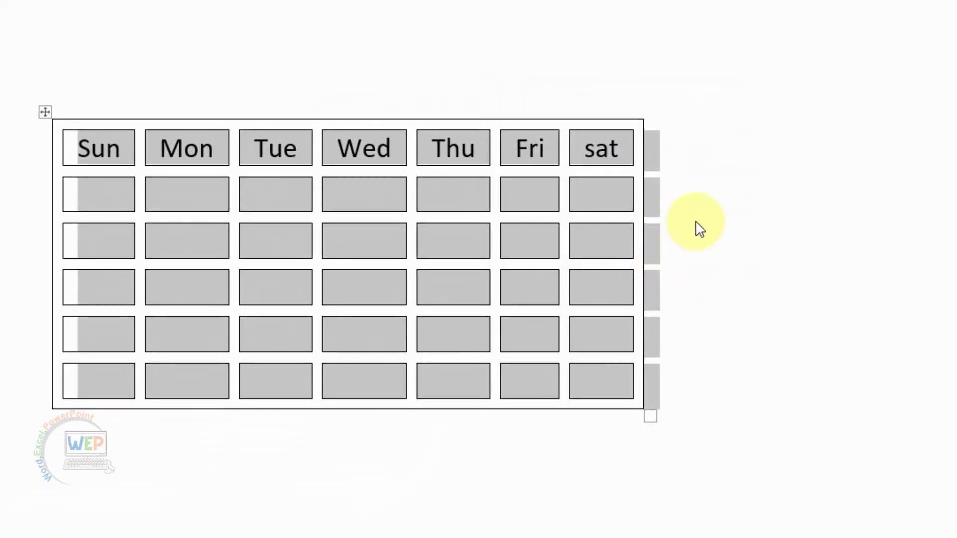
{"action": "left_click", "coordinate": [700, 230]}
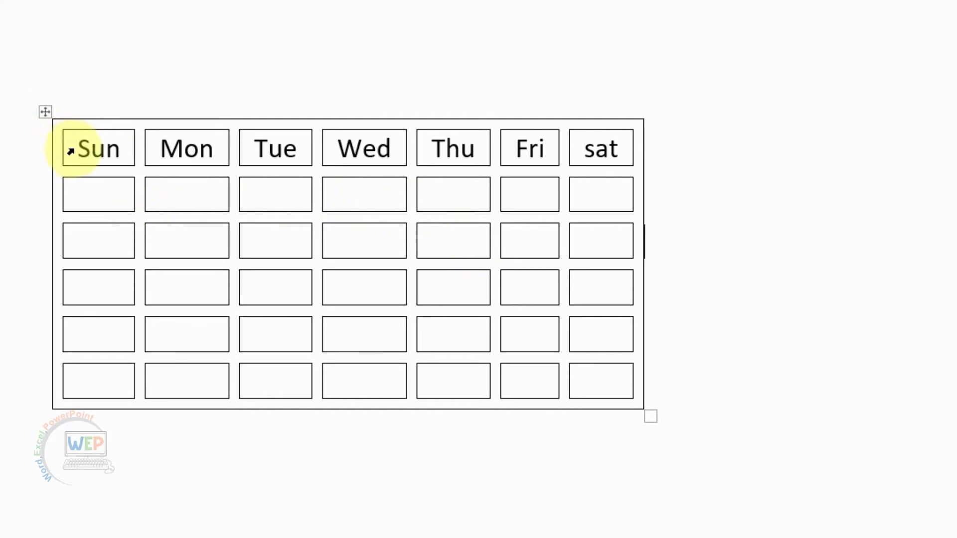
{"action": "left_click_drag", "start_coordinate": [71, 151], "coordinate": [589, 146]}
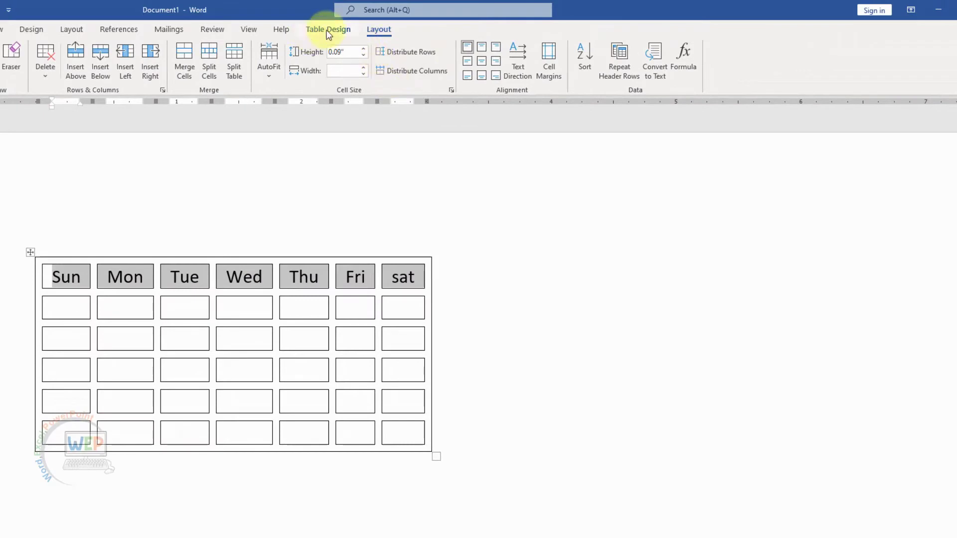
Fill the Sun–sat header row with gold/yellow shading.
{"action": "left_click", "coordinate": [328, 30]}
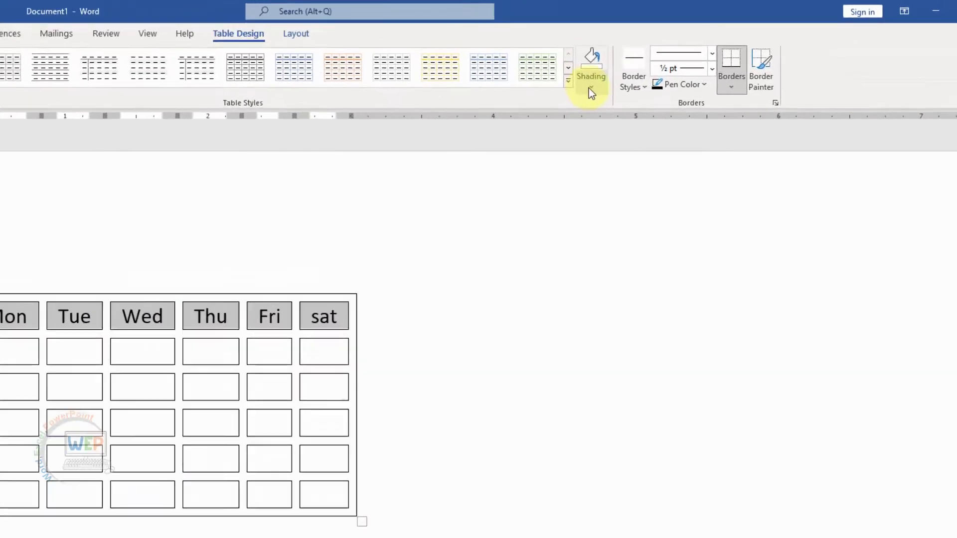
{"action": "left_click", "coordinate": [590, 89]}
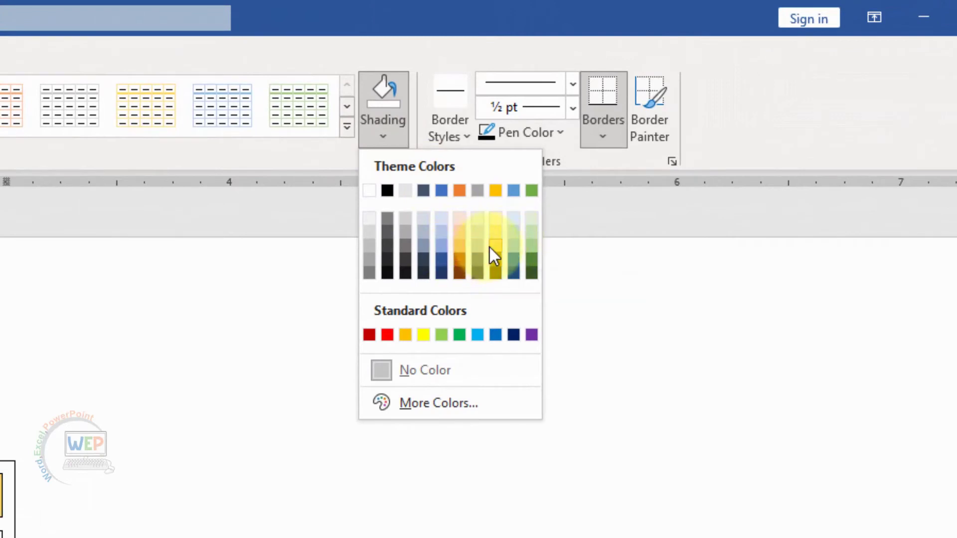
{"action": "left_click", "coordinate": [507, 248]}
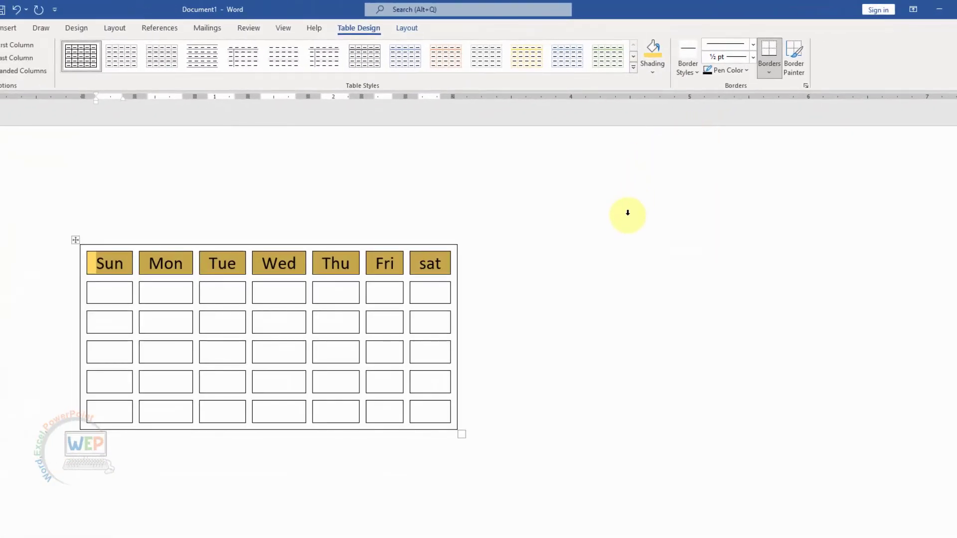
{"action": "left_click", "coordinate": [575, 241]}
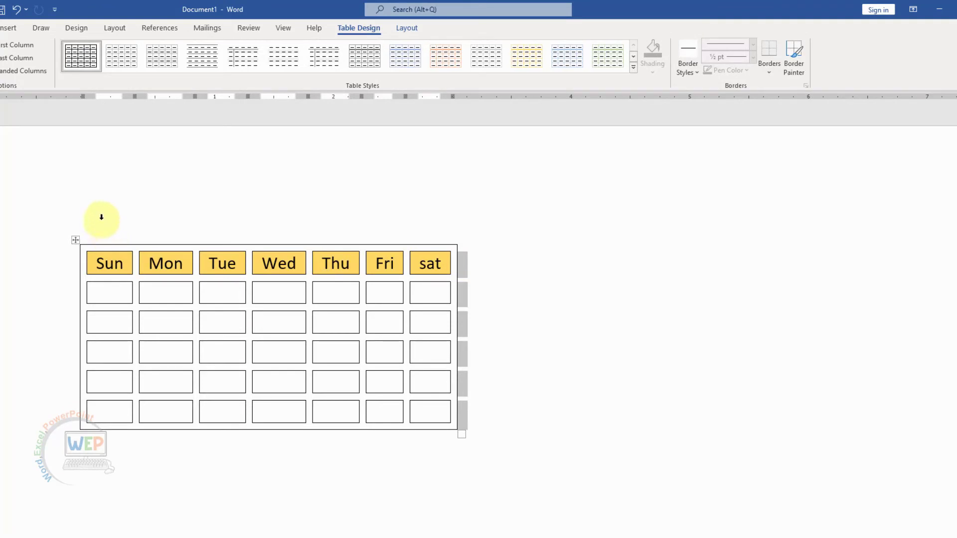
{"action": "left_click", "coordinate": [10, 28]}
Save the whole calendar table as a Quick Tables building block named 'new table'.
{"action": "left_click", "coordinate": [73, 240]}
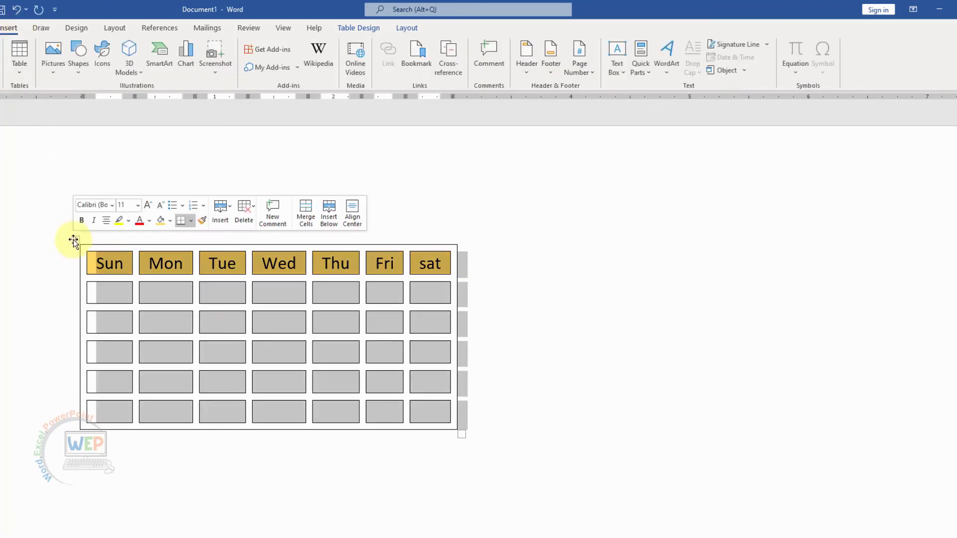
{"action": "left_click", "coordinate": [66, 69]}
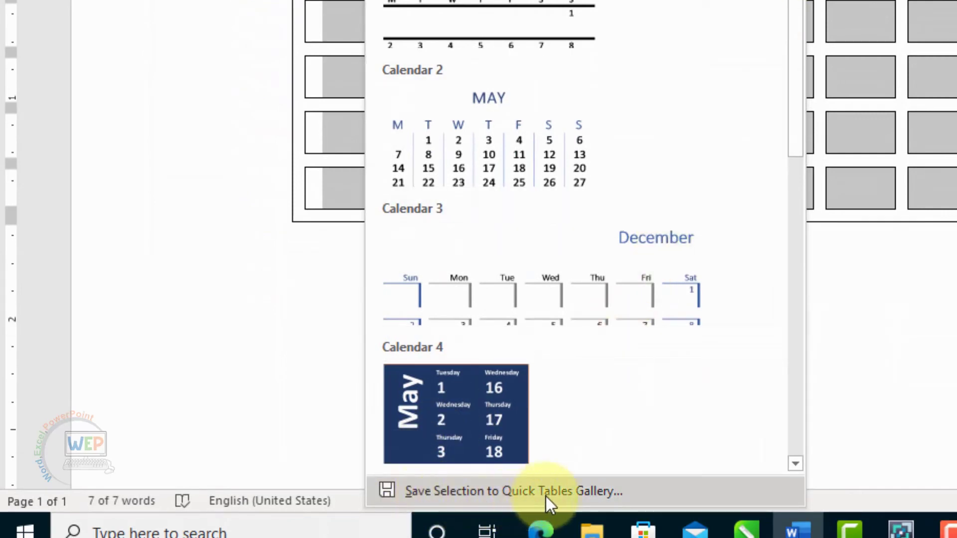
{"action": "left_click", "coordinate": [593, 494]}
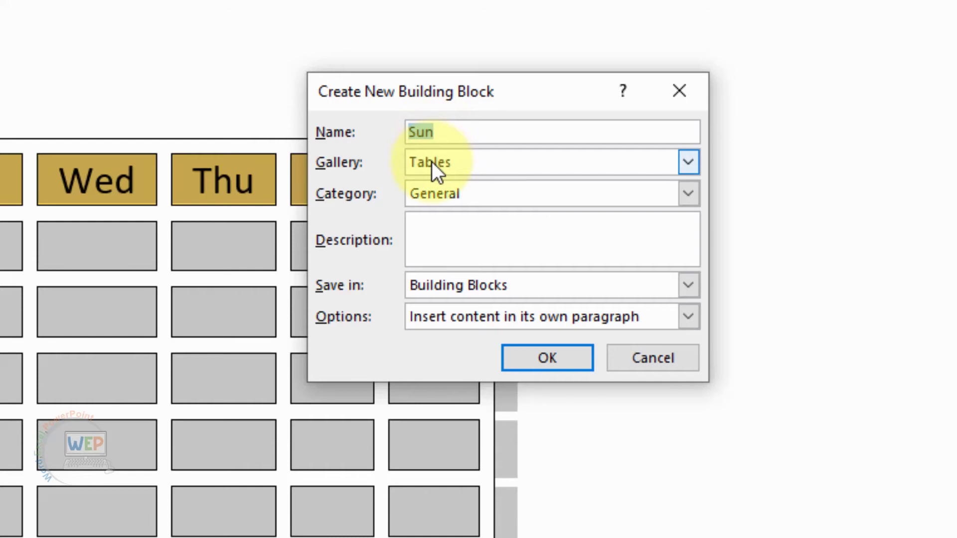
{"action": "type", "text": "nw"}
{"action": "key", "text": "BackSpace"}
{"action": "type", "text": "ew "}
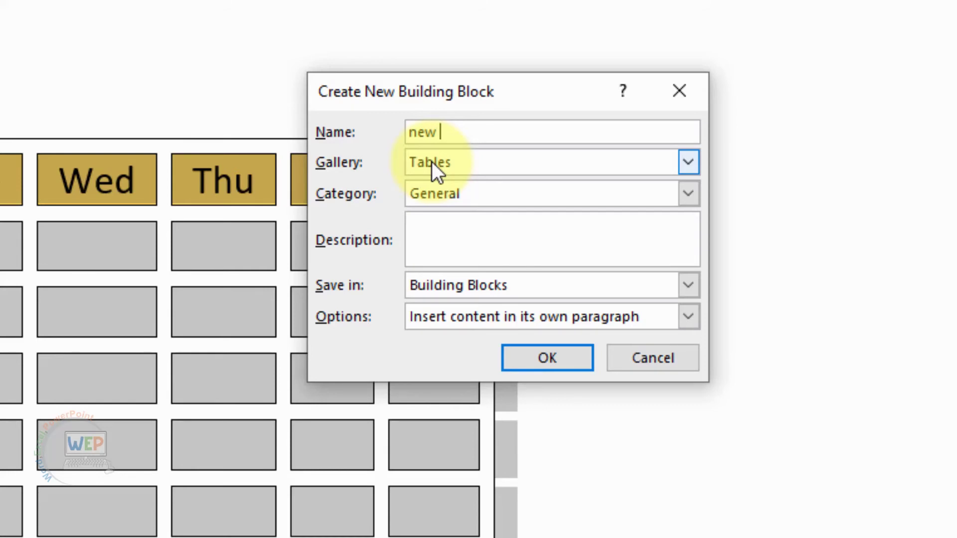
{"action": "type", "text": "tabl"}
{"action": "type", "text": "e"}
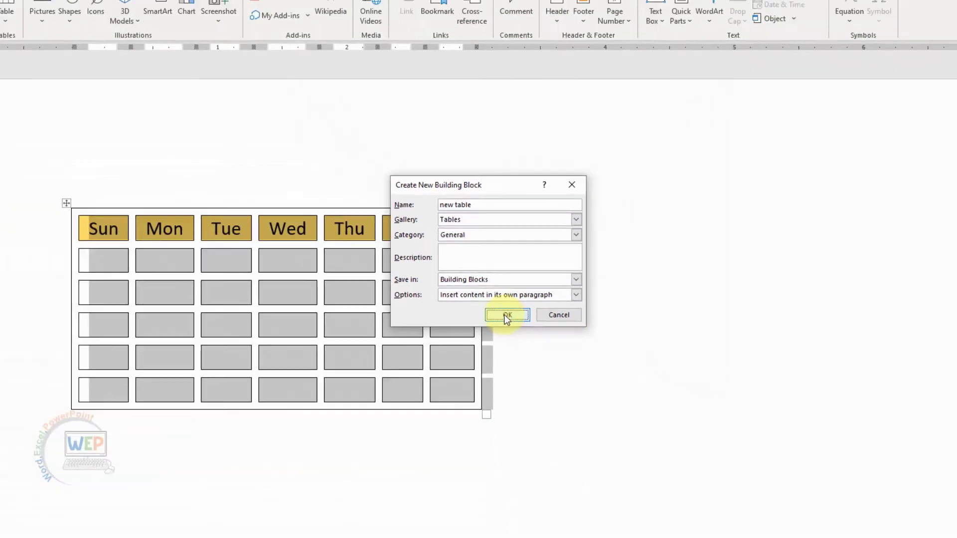
{"action": "left_click", "coordinate": [538, 357]}
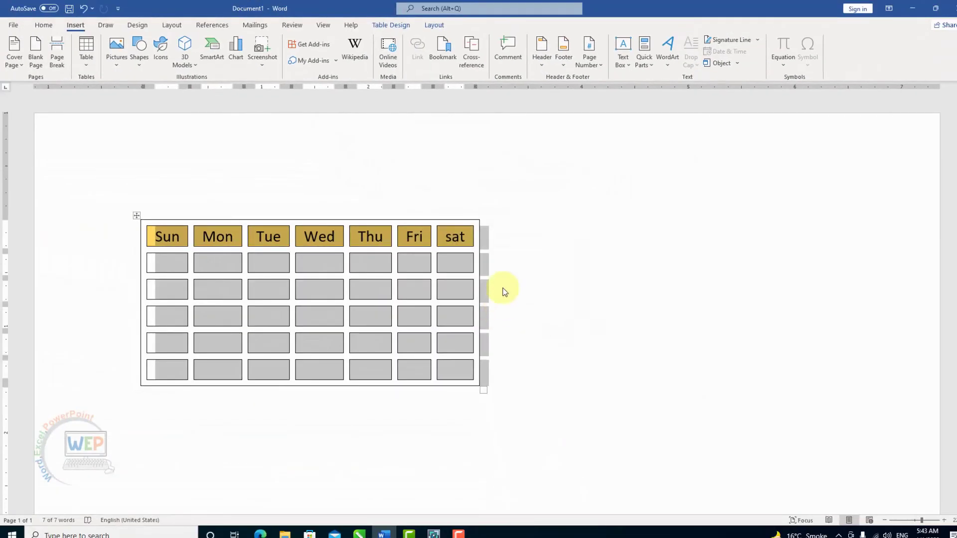
{"action": "left_click", "coordinate": [549, 224]}
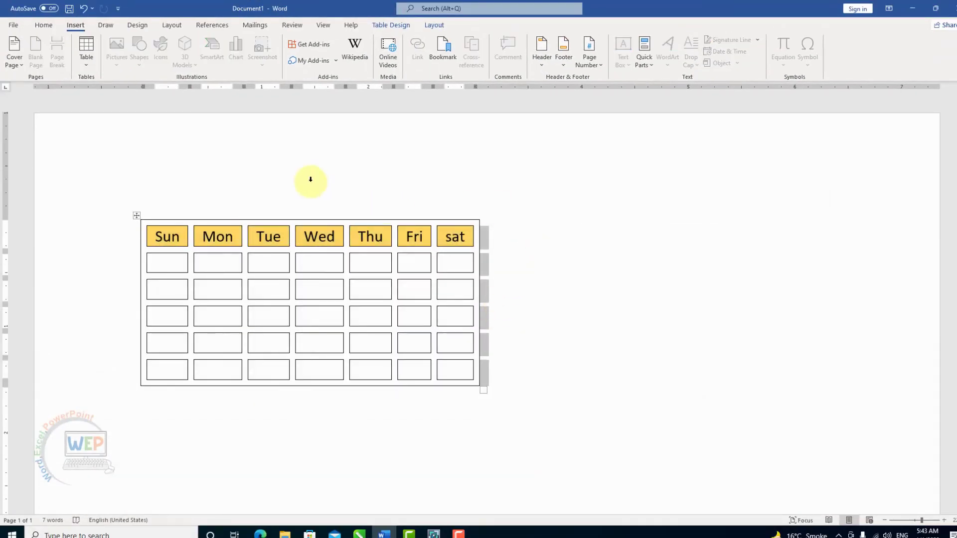
Confirm 'new table' is listed in Quick Tables, then create a new blank document.
{"action": "left_click", "coordinate": [86, 57]}
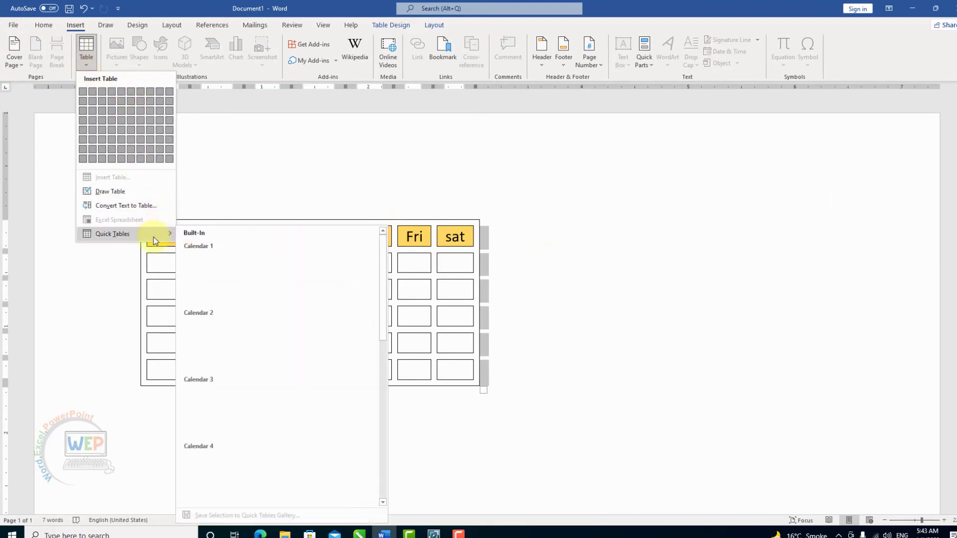
{"action": "mouse_move", "coordinate": [112, 234]}
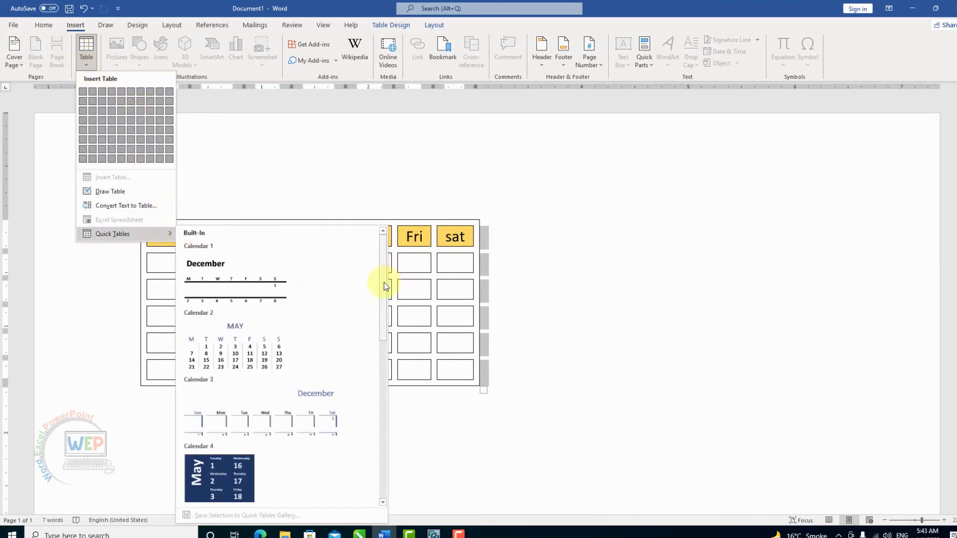
{"action": "left_click_drag", "start_coordinate": [384, 282], "coordinate": [383, 452]}
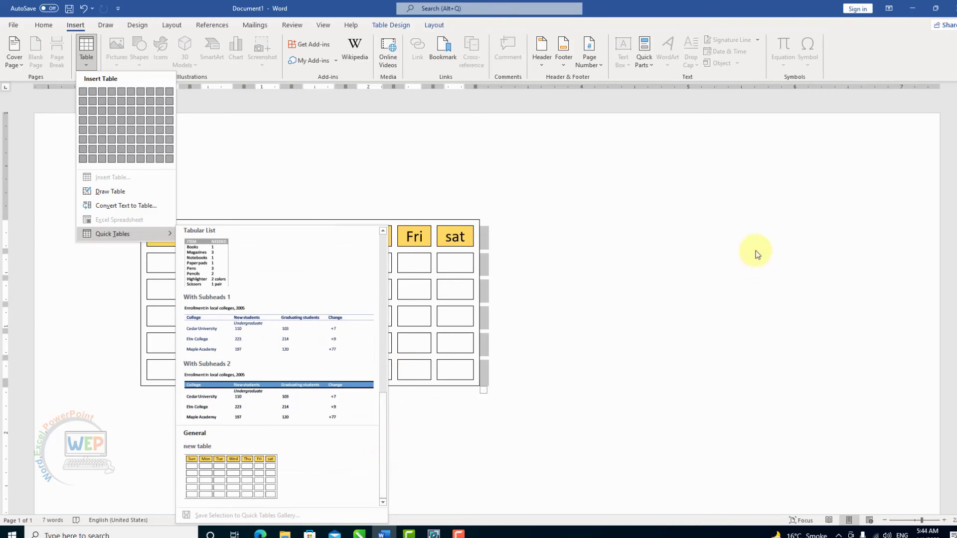
{"action": "left_click", "coordinate": [716, 248]}
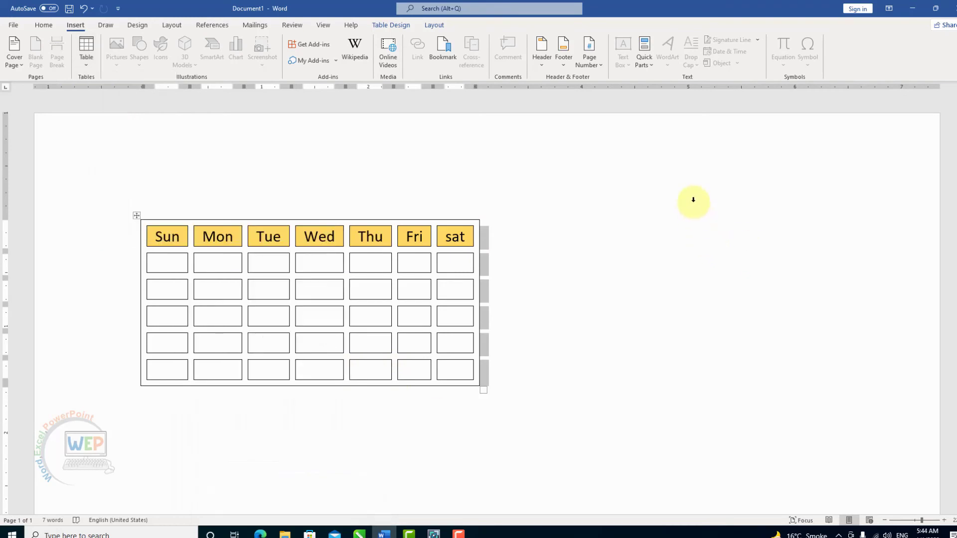
{"action": "key", "text": "ctrl+n"}
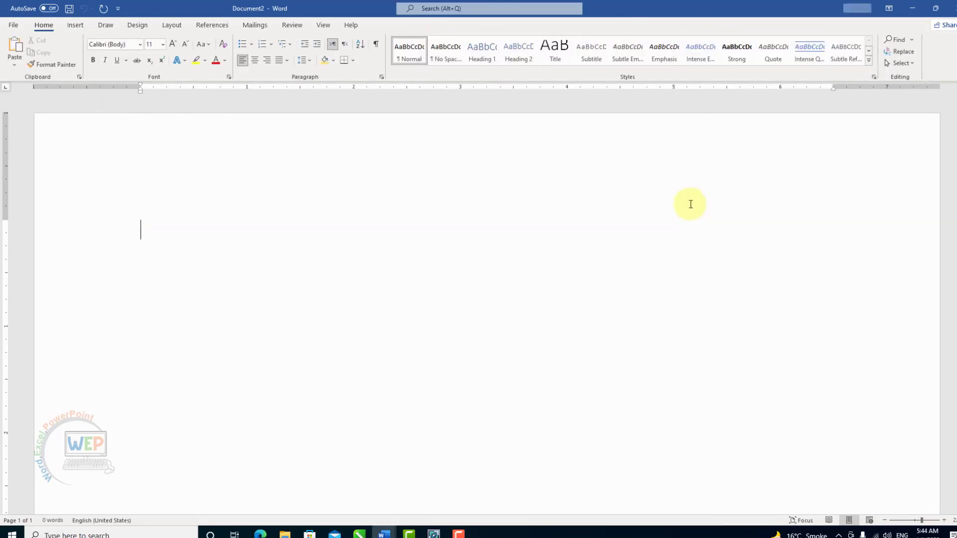
Insert the 'new table' calendar from the General section of Quick Tables into Document2.
{"action": "left_click", "coordinate": [79, 27]}
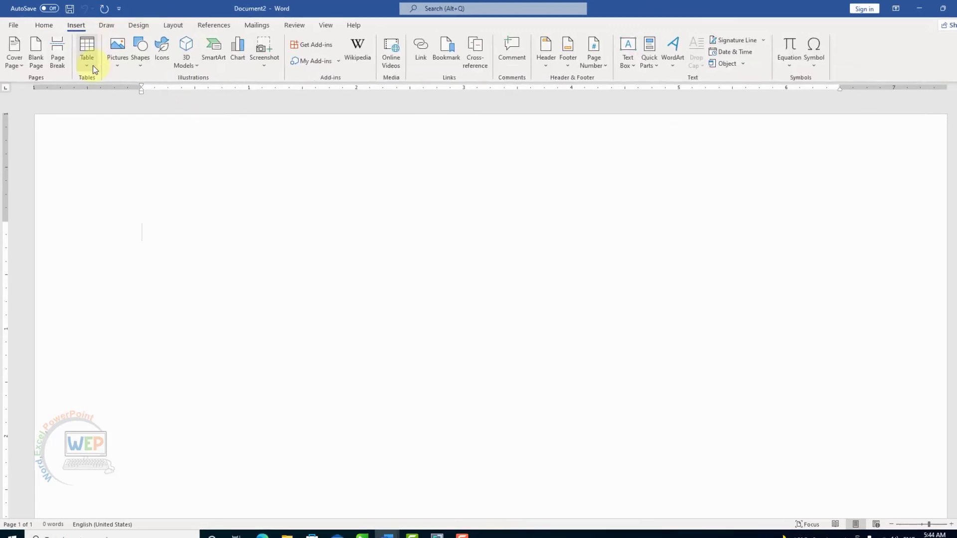
{"action": "left_click", "coordinate": [90, 62]}
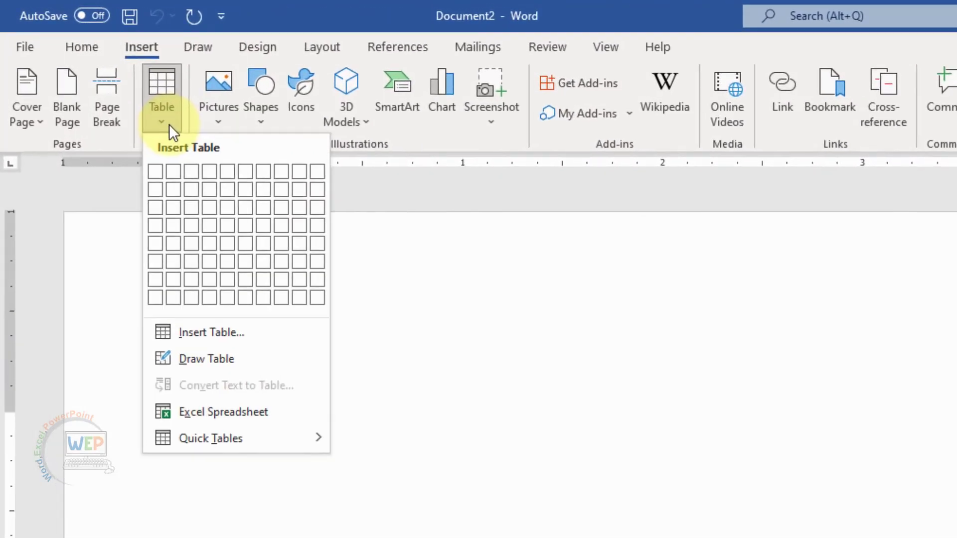
{"action": "left_click", "coordinate": [243, 447]}
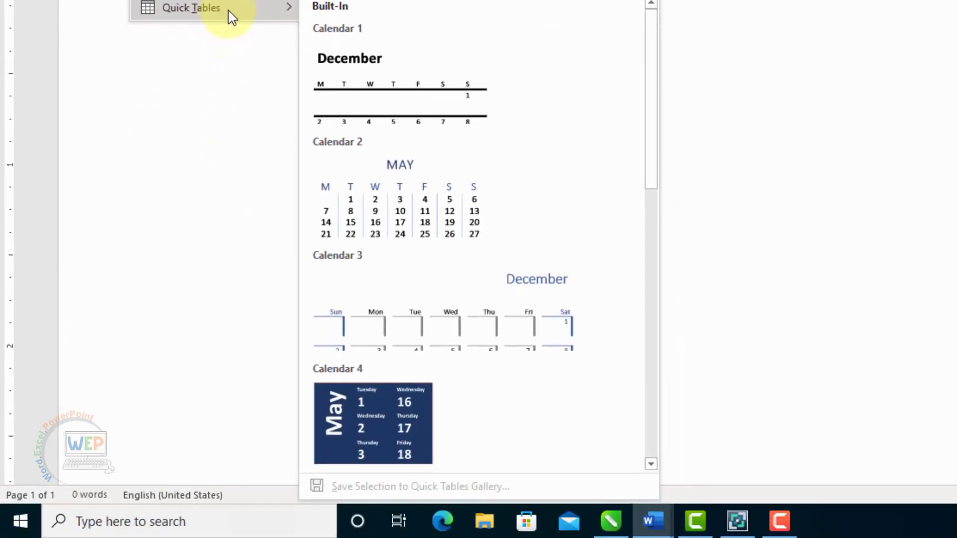
{"action": "left_click_drag", "start_coordinate": [654, 90], "coordinate": [655, 382]}
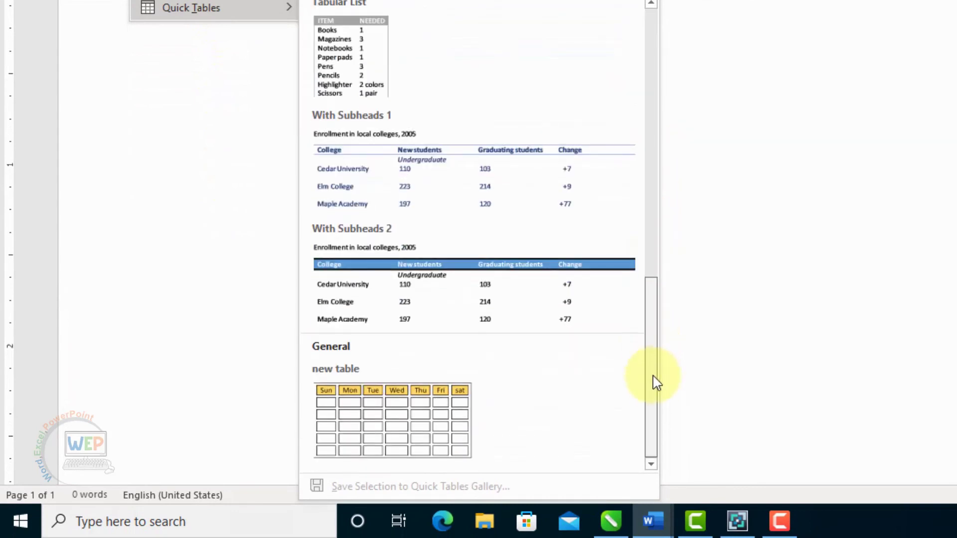
{"action": "left_click", "coordinate": [451, 428]}
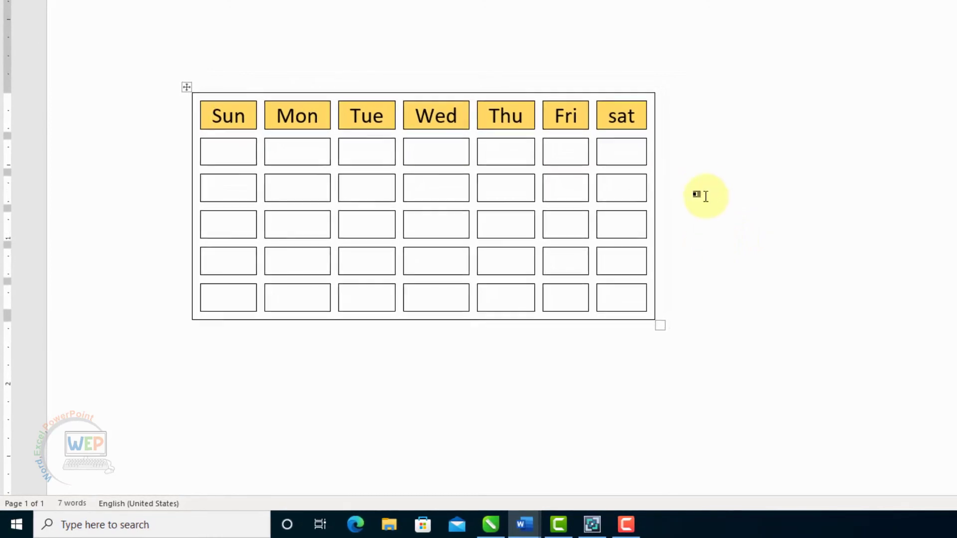